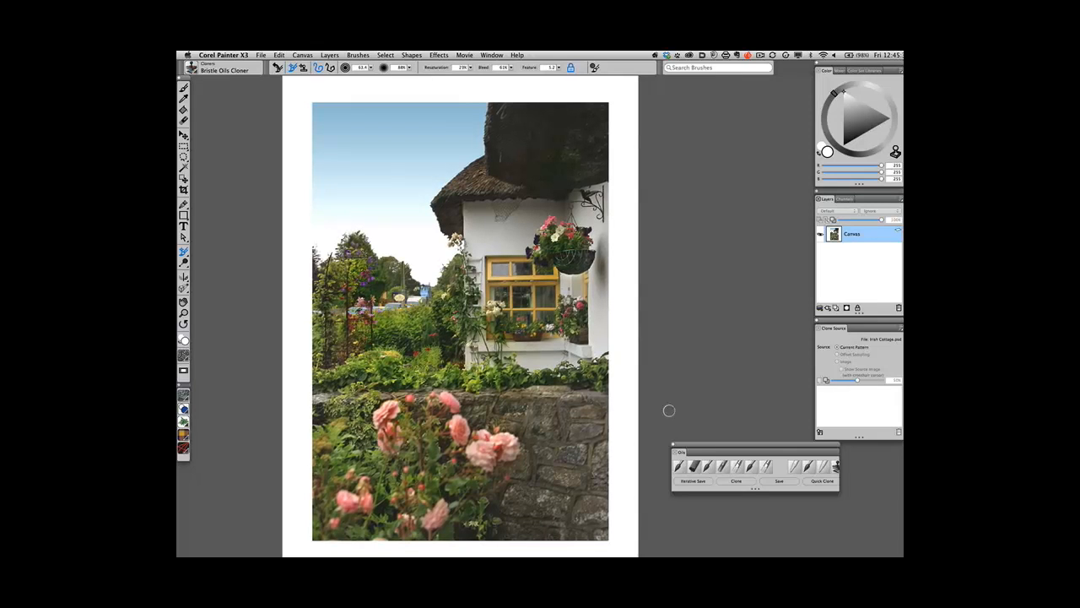
Clone the Irish Cottage image, fit the clone to the window, and move the Oils palette clear of the picture
left_click_drag(698, 446, 666, 140)
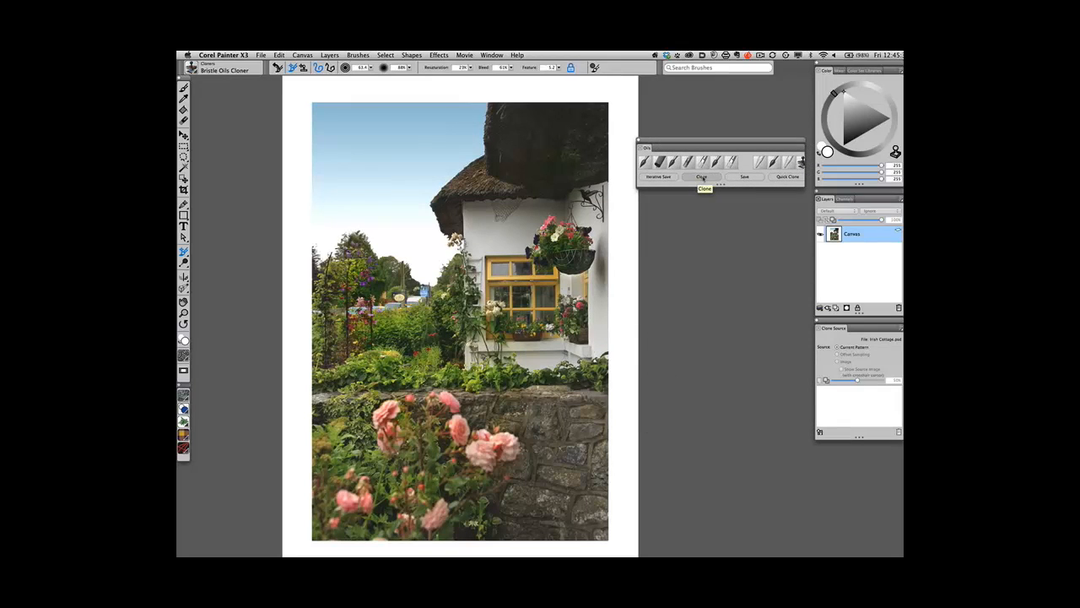
left_click(701, 177)
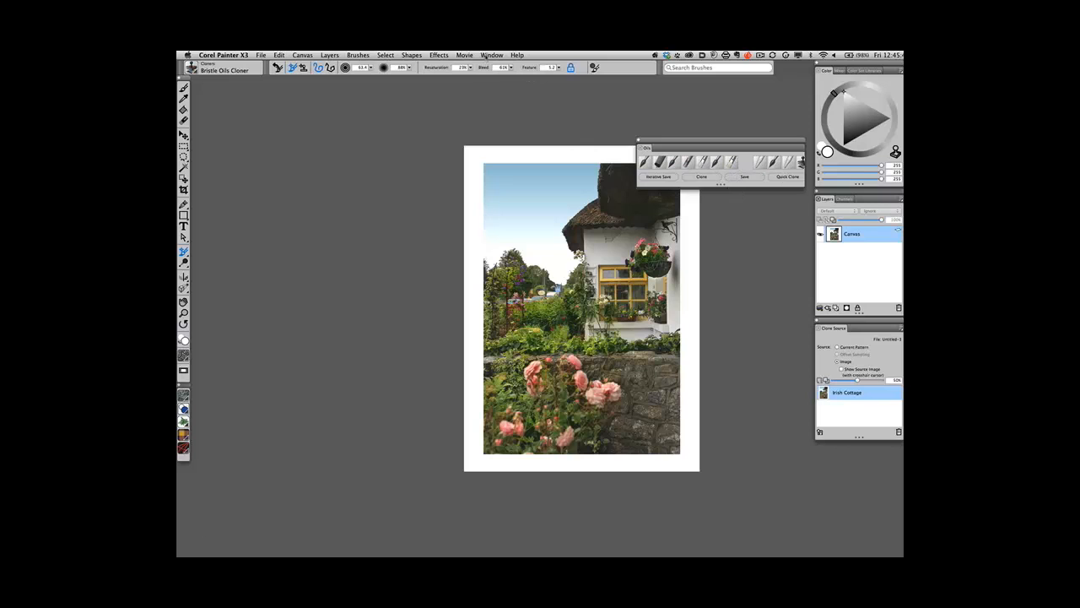
key("super+0")
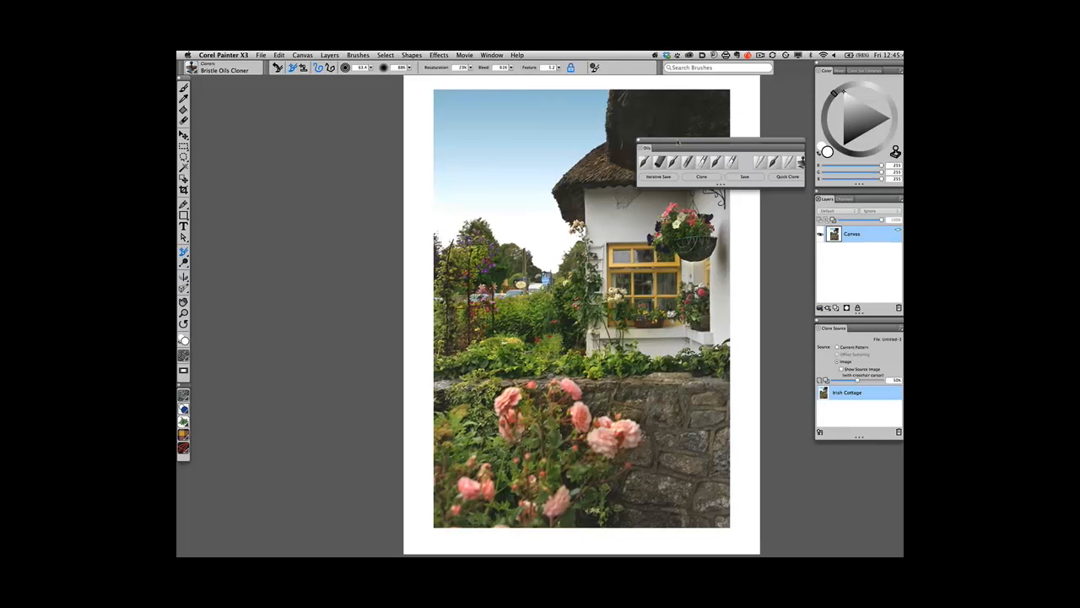
mouse_move(677, 142)
left_mouse_down()
mouse_move(680, 211)
mouse_move(748, 428)
mouse_move(849, 445)
left_mouse_up()
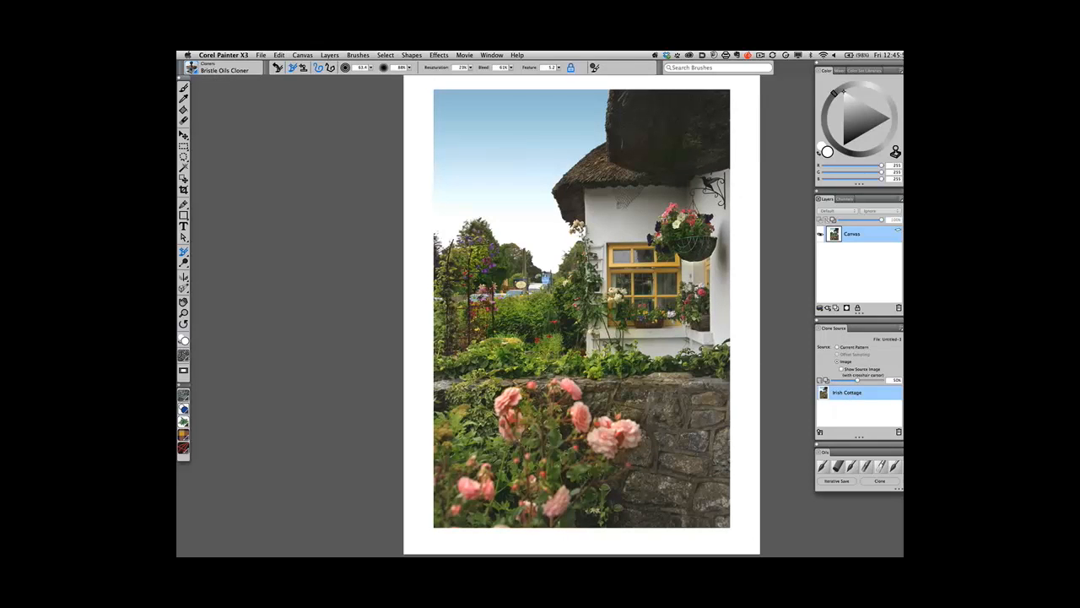
Choose the Bristle Oils Cloner and paint loosely over the edge of the photo beside the sky
left_click(193, 66)
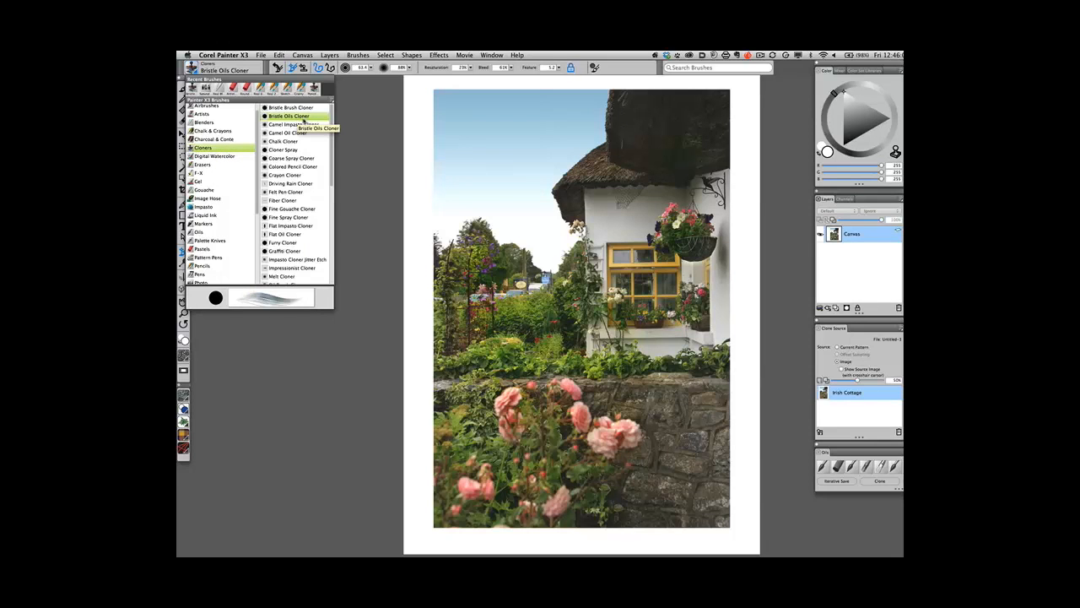
left_click(506, 257)
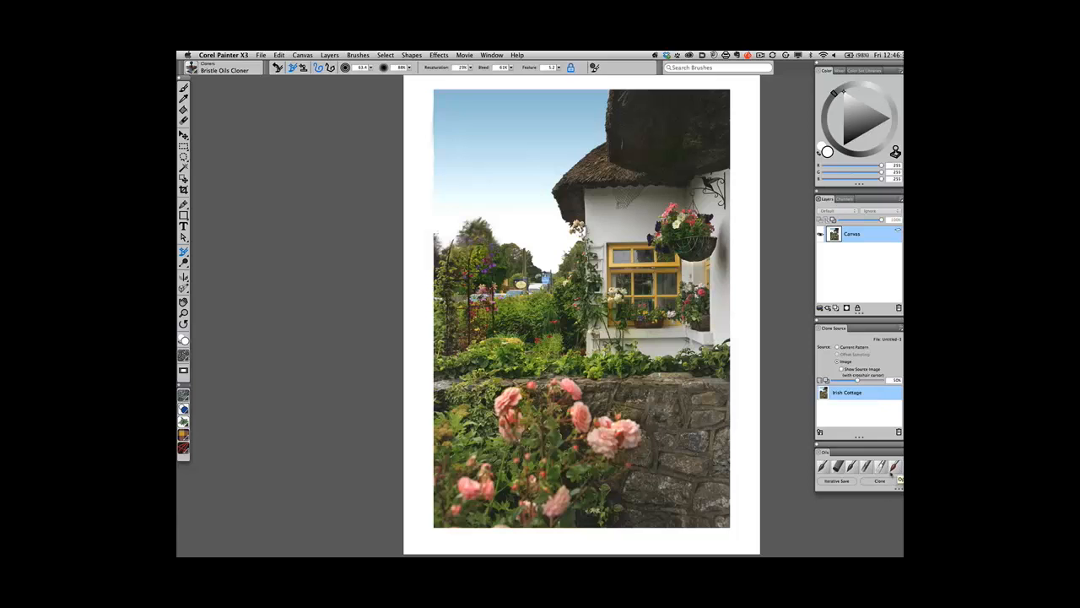
Use the Captured Bristle brush with Clone Color on to roughen the treetop and the thatched roof's edge
left_click_drag(878, 451, 302, 103)
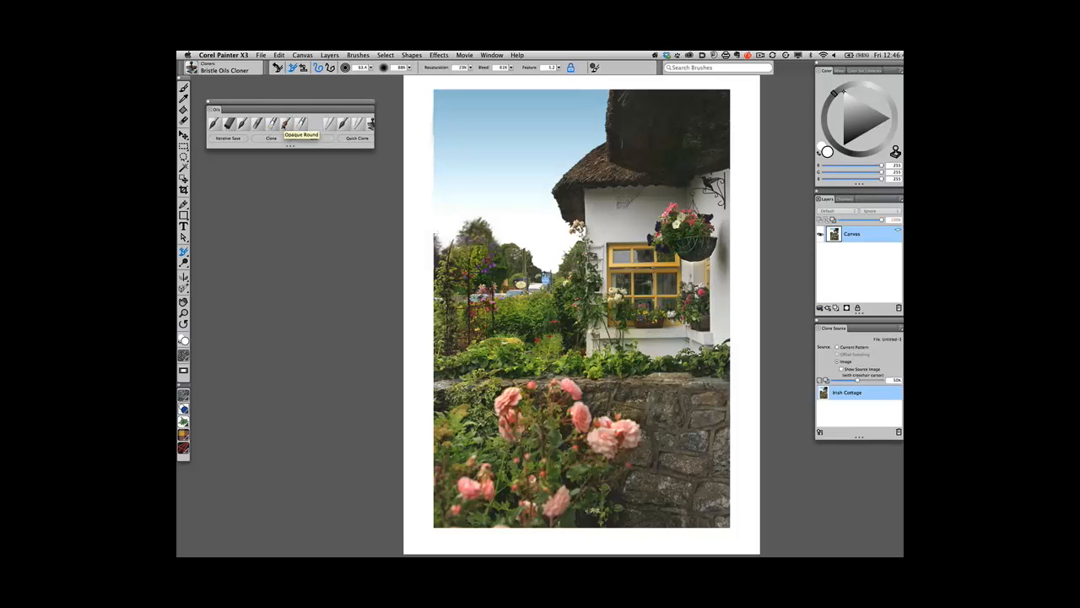
left_click(286, 124)
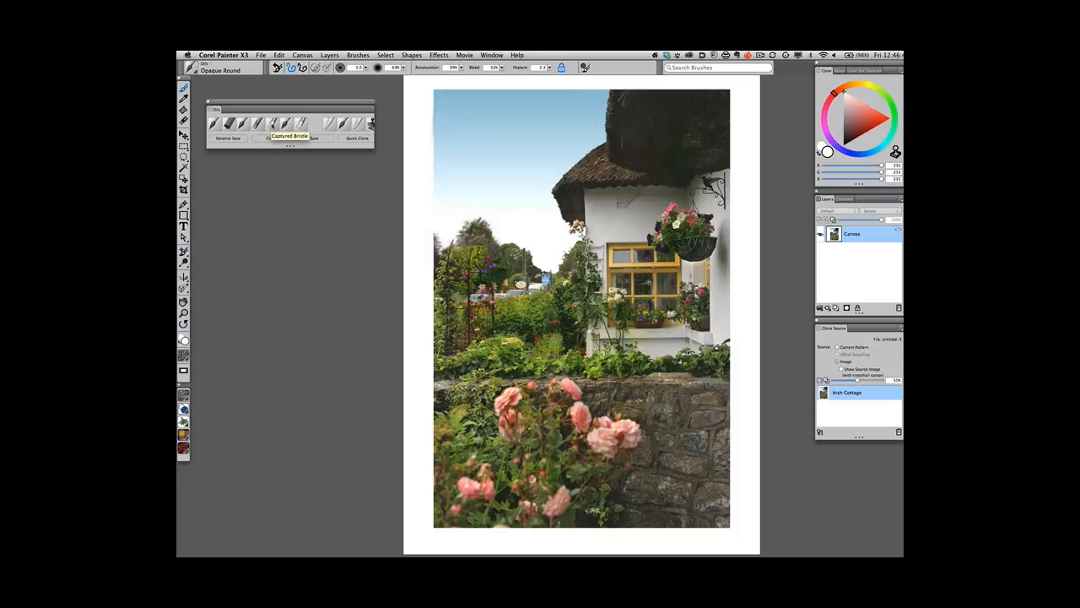
left_click(272, 124)
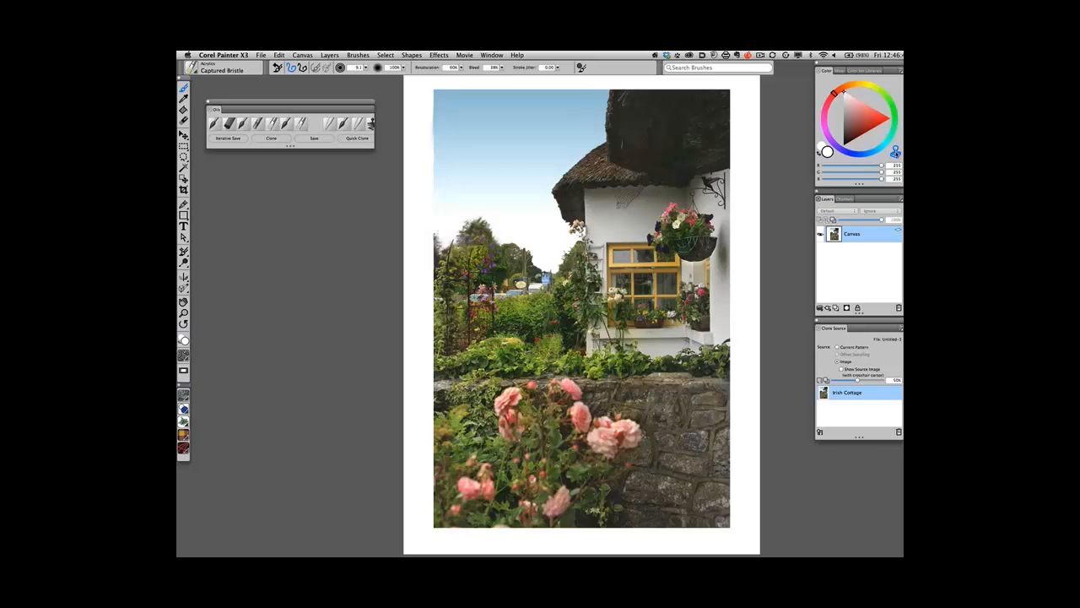
left_click(896, 152)
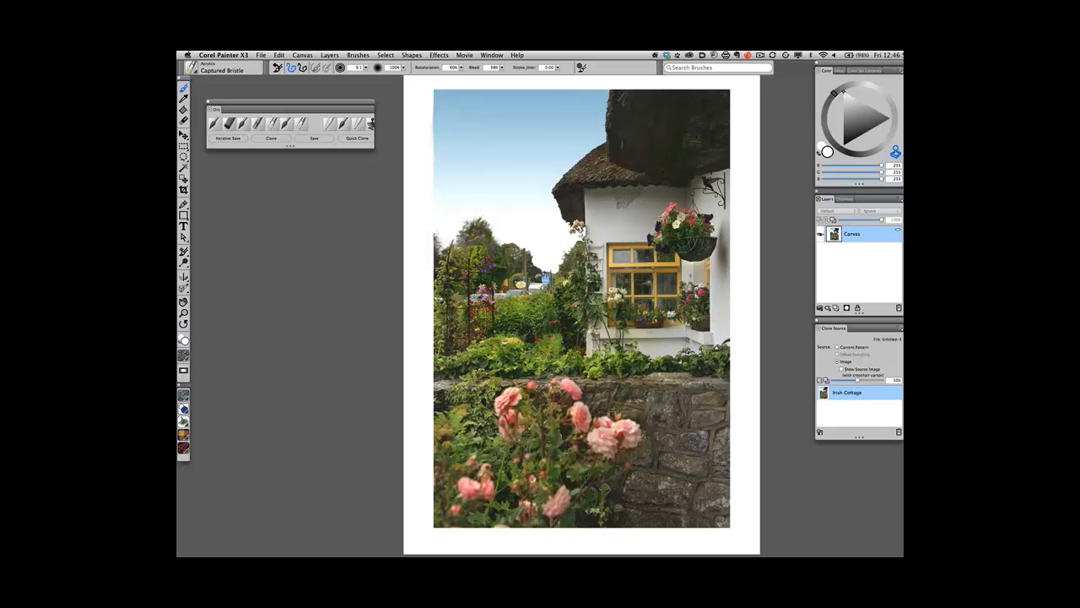
mouse_move(478, 213)
left_mouse_down()
mouse_move(463, 243)
mouse_move(452, 233)
mouse_move(493, 234)
left_mouse_up()
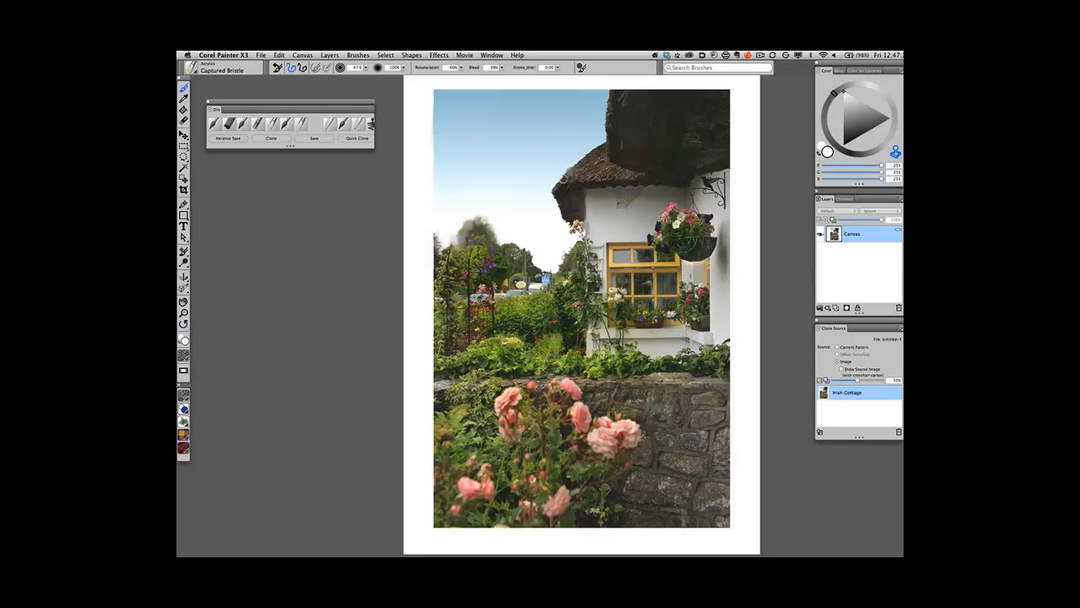
mouse_move(563, 178)
left_mouse_down()
mouse_move(555, 187)
mouse_move(601, 146)
mouse_move(560, 186)
mouse_move(595, 158)
mouse_move(567, 180)
mouse_move(574, 173)
mouse_move(569, 202)
mouse_move(557, 199)
mouse_move(572, 173)
mouse_move(612, 148)
mouse_move(611, 95)
mouse_move(609, 136)
left_mouse_up()
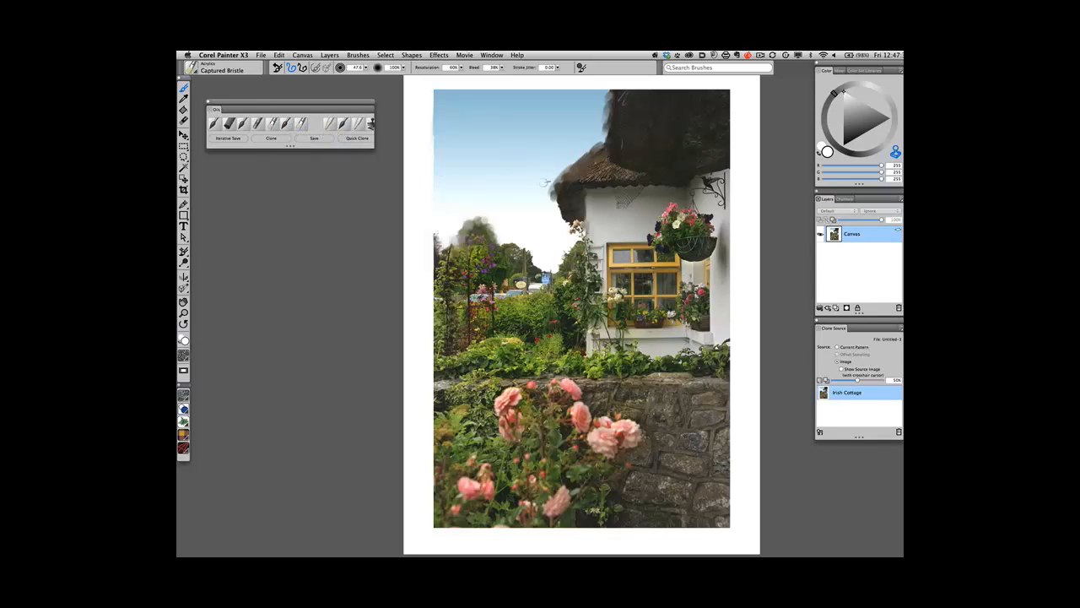
With the Opaque Round brush, paint the thatch edge and garden foliage using brown and green sampled from the image
left_click(288, 125)
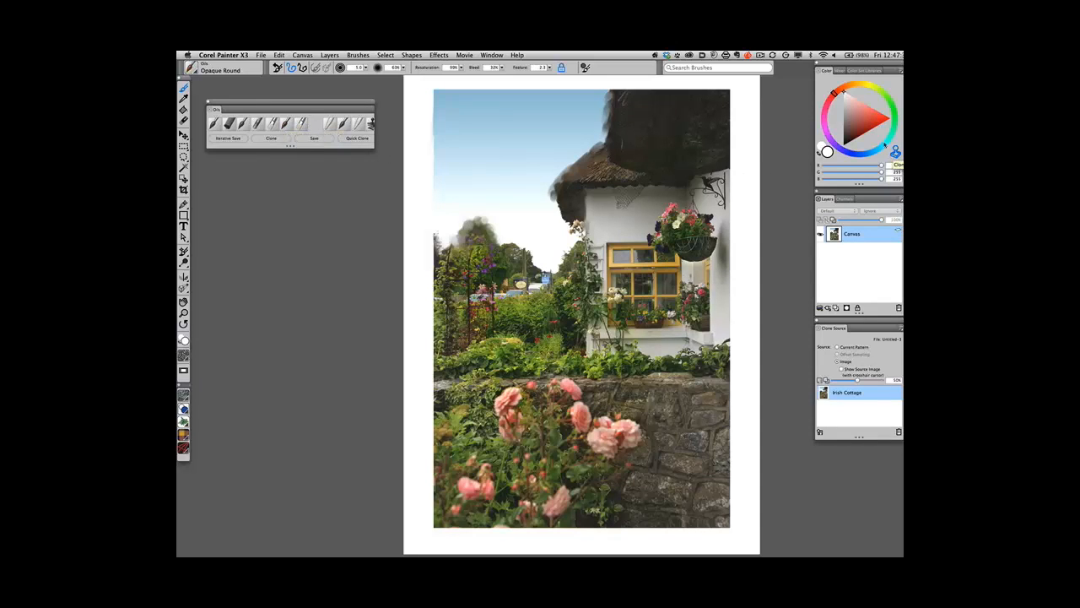
left_click(895, 152)
left_click(862, 102)
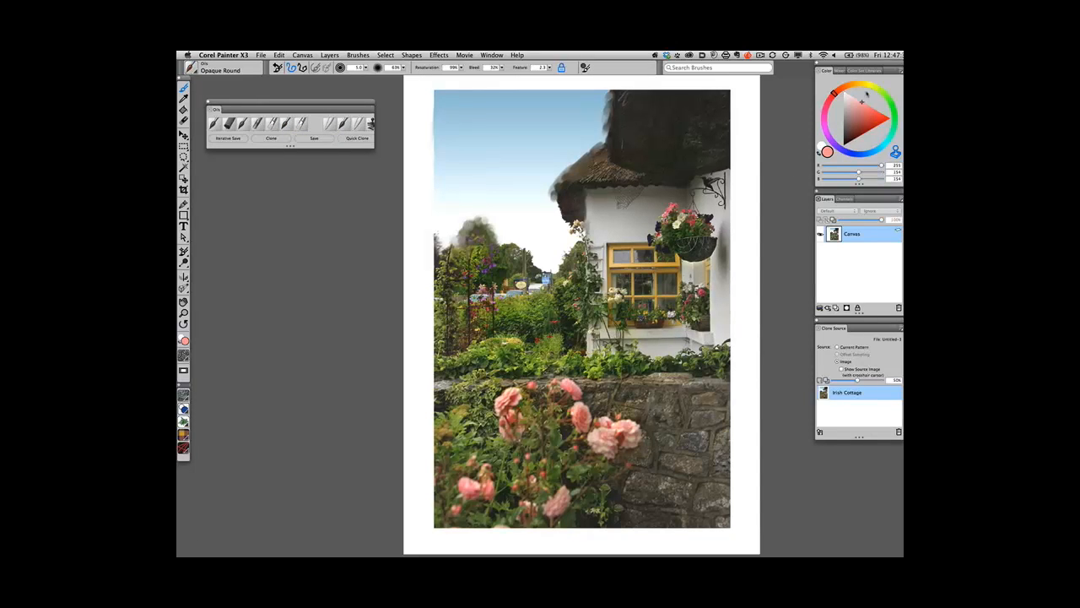
left_click_drag(862, 102, 862, 102)
left_click(593, 171, "alt")
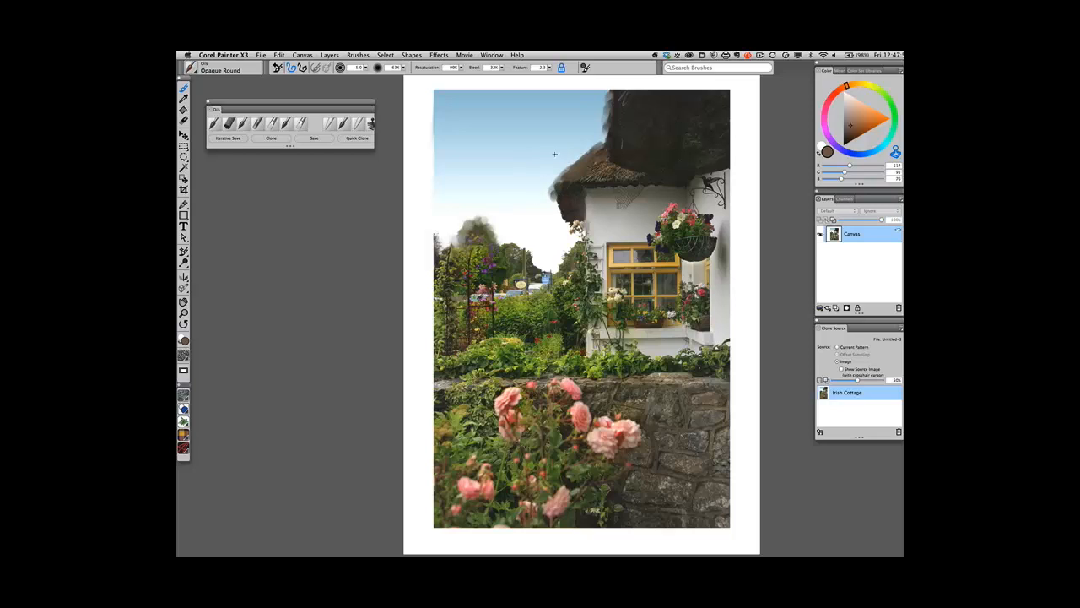
left_click_drag(582, 165, 586, 159)
left_click_drag(532, 317, 533, 315)
left_click(533, 298, "alt")
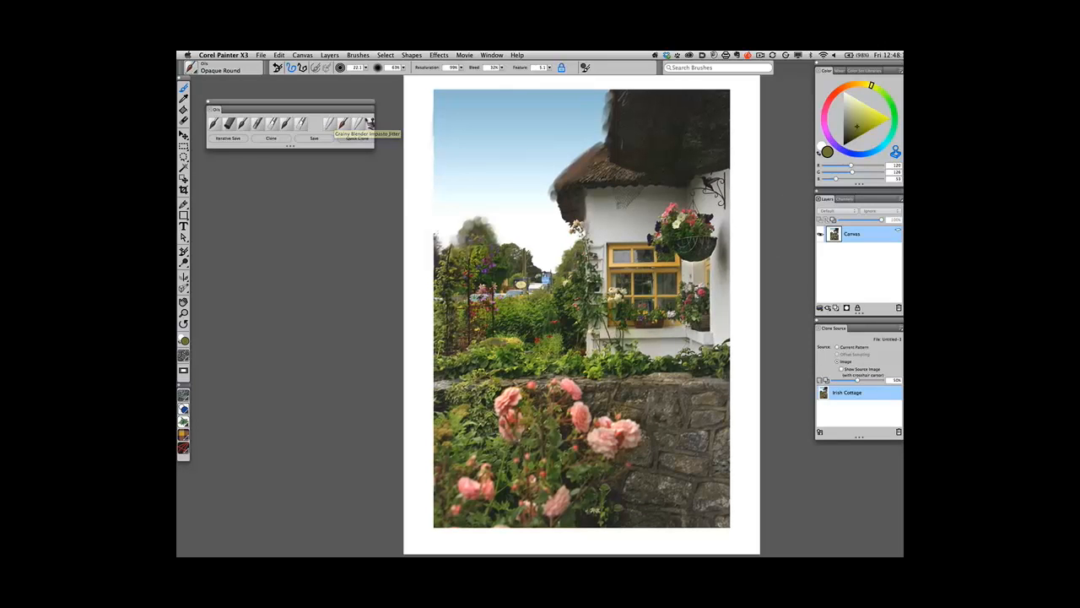
With the Real Blender Tapered brush, blend the stone wall and soften the roof edges, sampling the adjacent sky colours
left_click(369, 125)
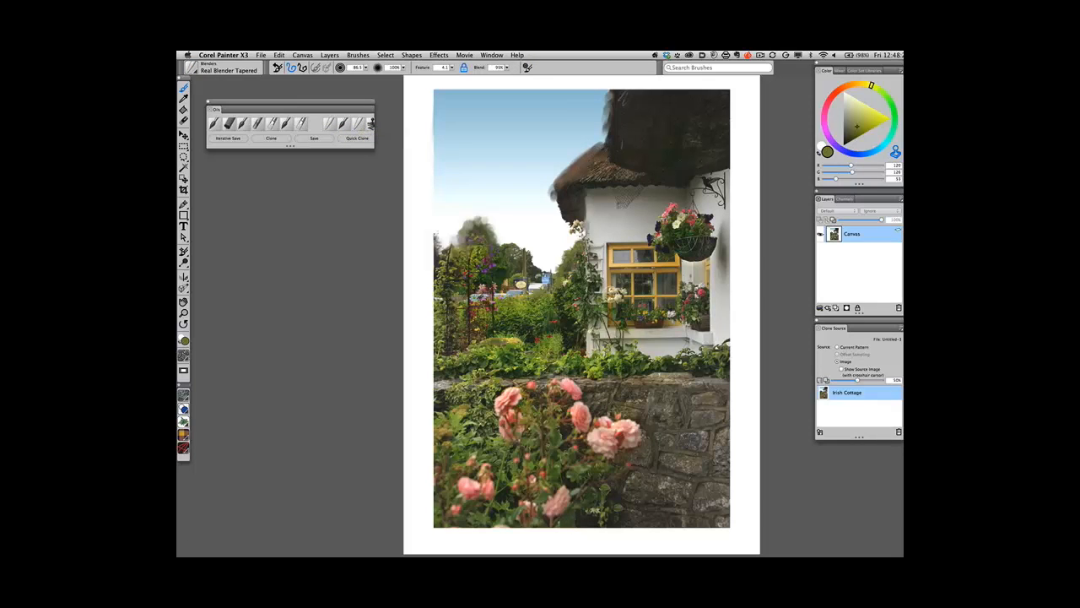
left_click_drag(656, 392, 663, 393)
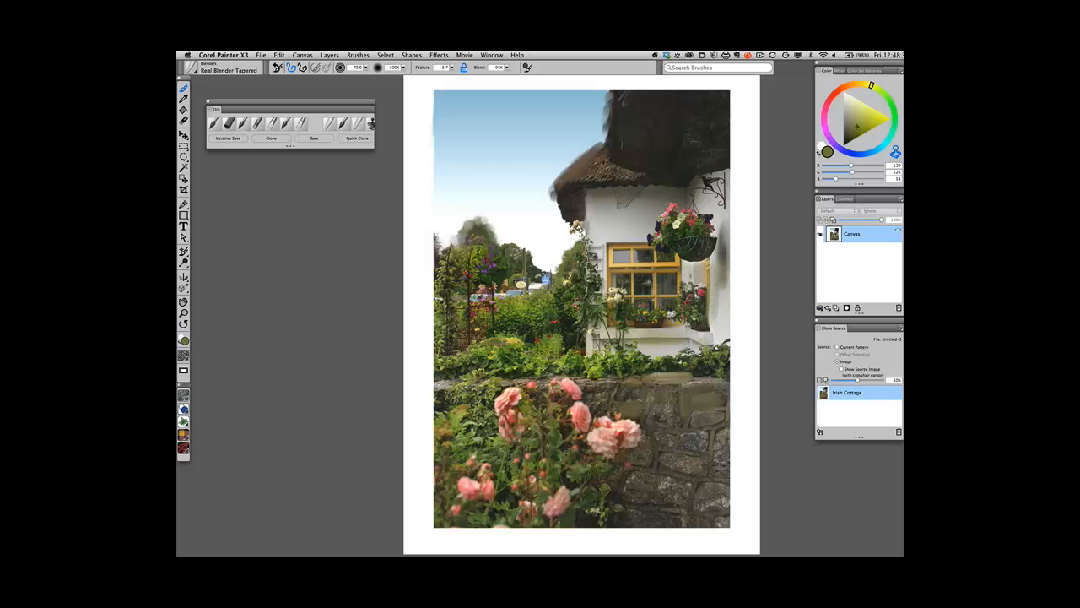
left_click(591, 170, "alt")
left_click(595, 136, "alt")
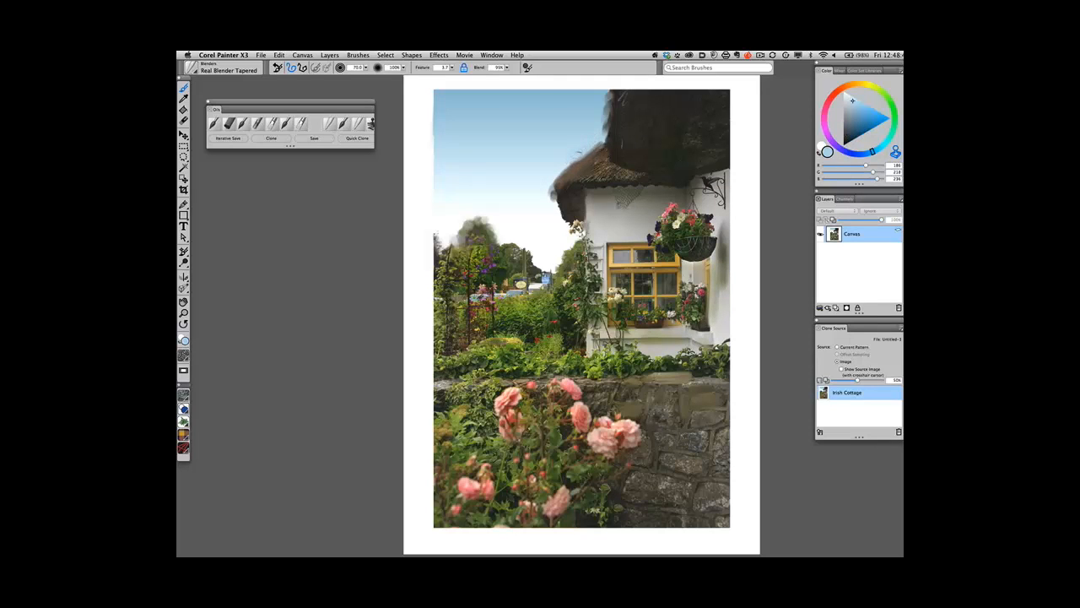
left_click(548, 210, "alt")
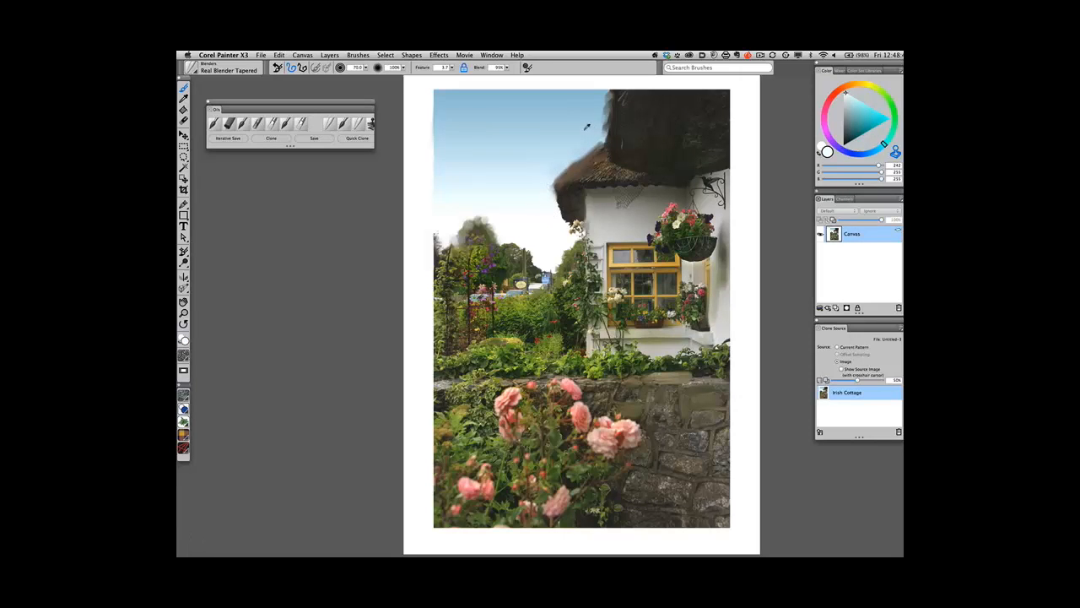
left_click(587, 126, "alt")
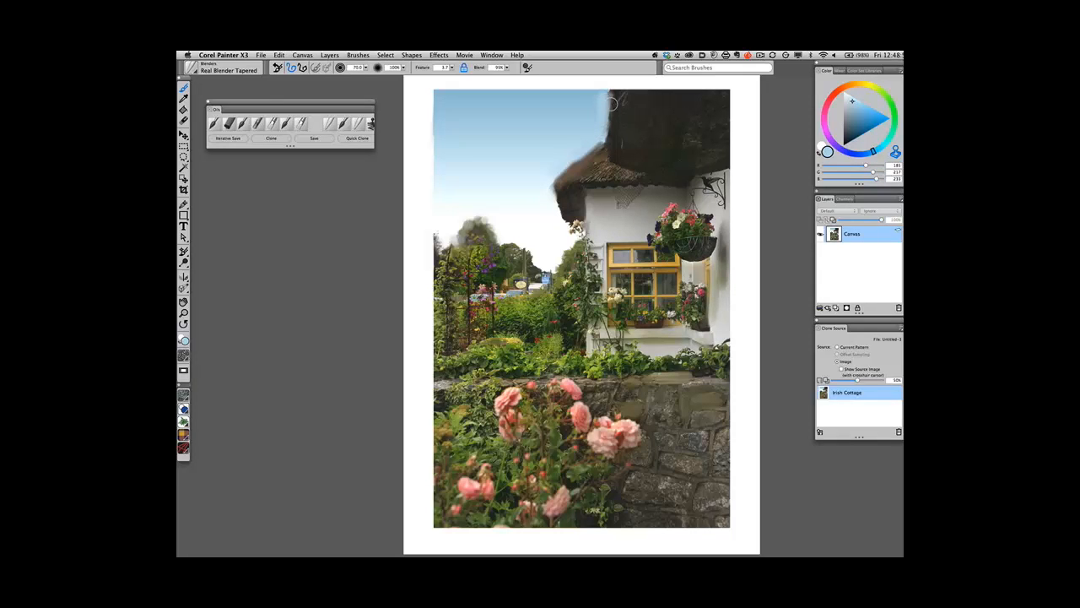
left_click(507, 204, "alt")
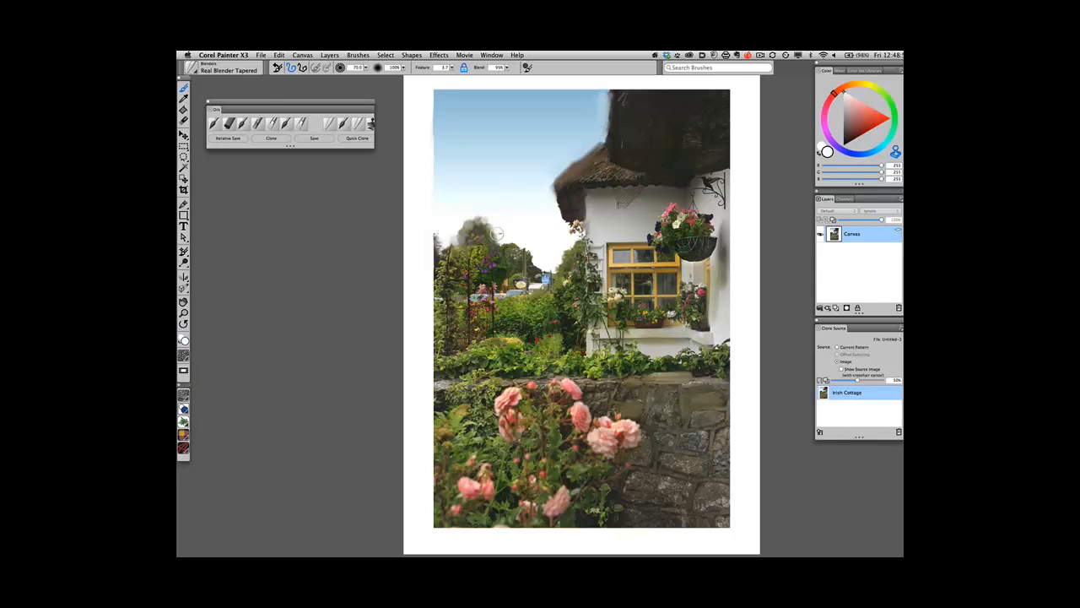
Reduce the blender brush size to 63, enable Clone Color, and bring back detail in the tree and thatched roof edge
key("bracketleft")
key("bracketleft")
key("bracketleft")
key("bracketleft")
key("bracketleft")
left_click(464, 301)
left_click(896, 154)
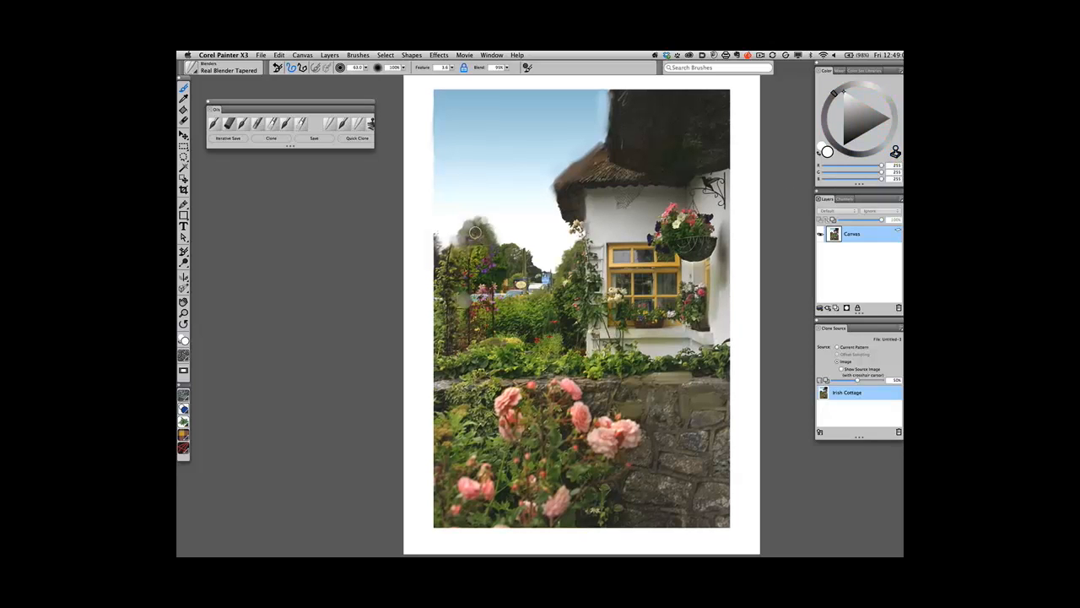
mouse_move(475, 232)
left_mouse_down()
mouse_move(464, 236)
mouse_move(492, 224)
mouse_move(492, 239)
mouse_move(479, 223)
left_mouse_up()
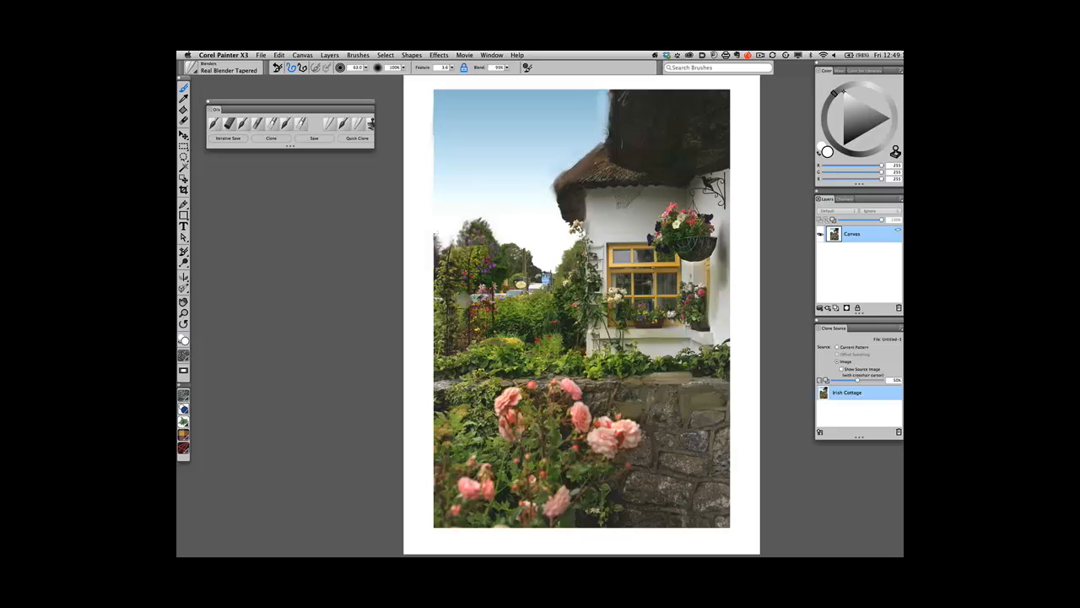
mouse_move(568, 165)
left_mouse_down()
mouse_move(584, 165)
mouse_move(563, 200)
mouse_move(552, 181)
left_mouse_up()
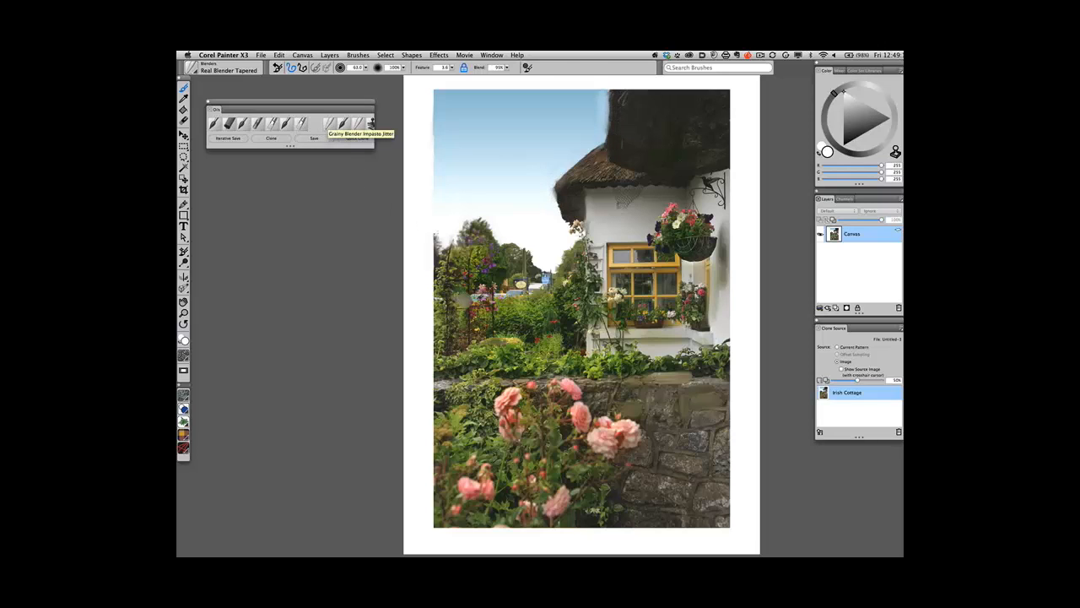
Using the Grainy Blender Impasto Jitter brush, smear the outer petals and leaves of the hanging basket's flowers
left_click(370, 123)
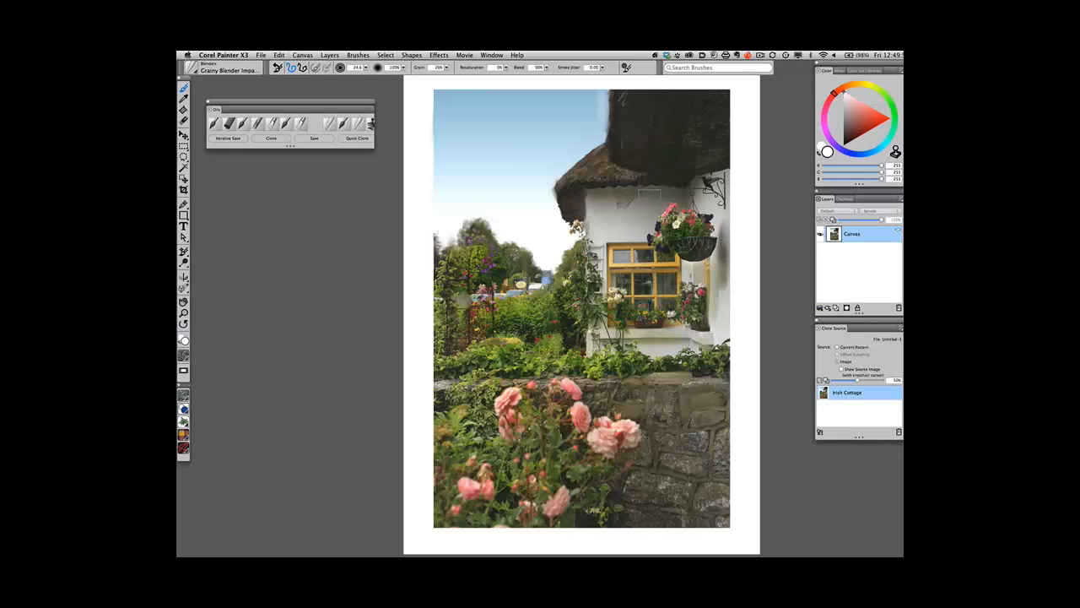
left_click_drag(661, 199, 712, 264)
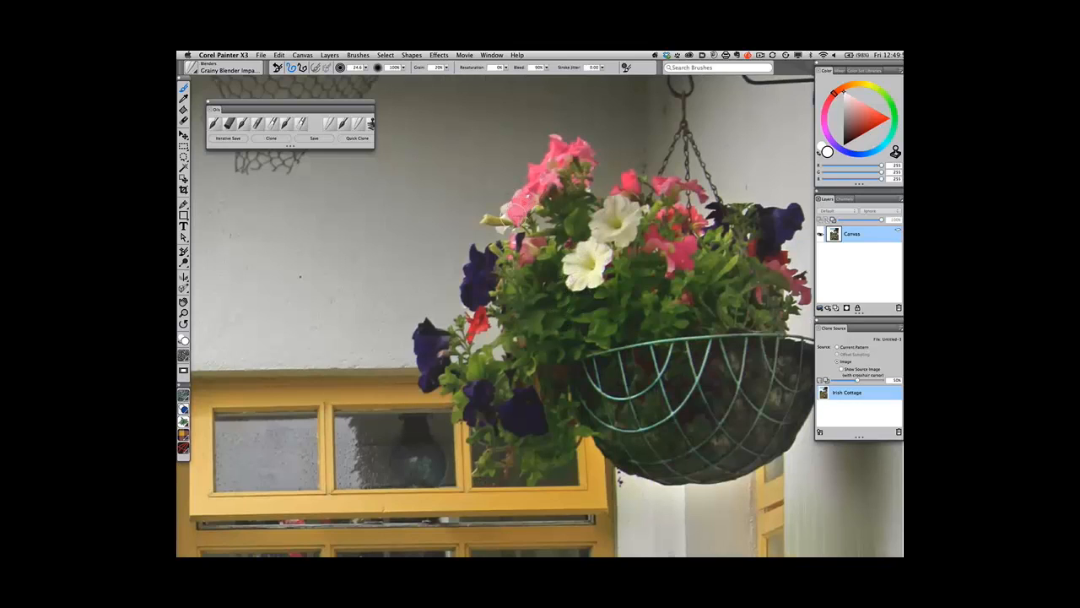
mouse_move(511, 208)
left_mouse_down()
mouse_move(500, 207)
mouse_move(467, 274)
mouse_move(473, 299)
mouse_move(486, 255)
mouse_move(474, 329)
mouse_move(478, 319)
mouse_move(426, 332)
mouse_move(422, 317)
mouse_move(417, 355)
mouse_move(445, 325)
left_mouse_up()
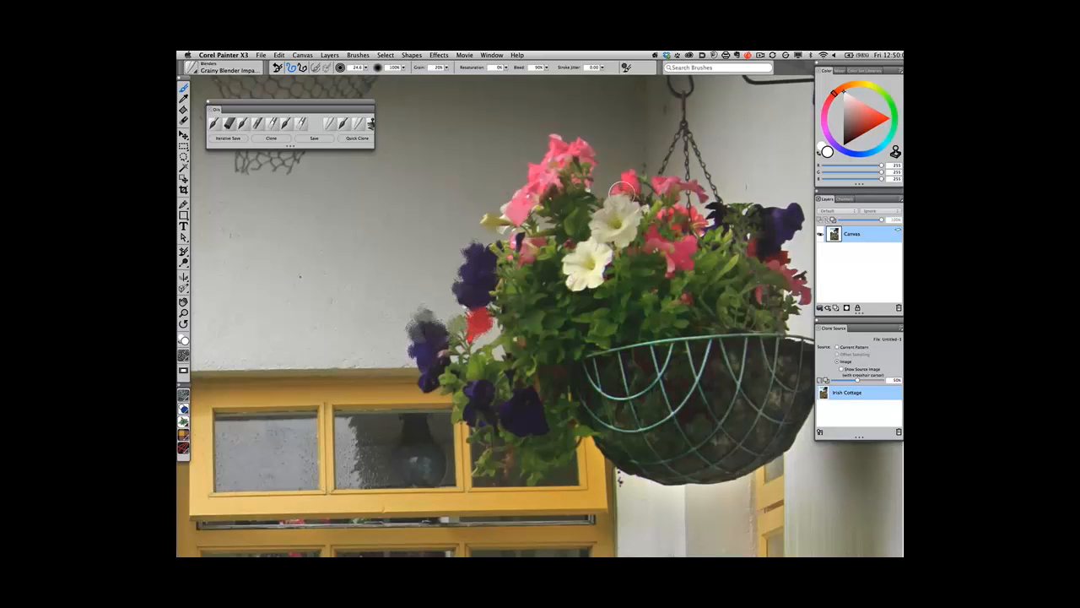
mouse_move(623, 189)
left_mouse_down()
mouse_move(556, 140)
mouse_move(530, 168)
mouse_move(542, 176)
mouse_move(525, 177)
mouse_move(544, 180)
mouse_move(504, 206)
mouse_move(502, 218)
mouse_move(519, 219)
mouse_move(552, 171)
mouse_move(483, 222)
mouse_move(517, 287)
mouse_move(510, 280)
mouse_move(490, 298)
mouse_move(497, 276)
mouse_move(522, 318)
mouse_move(533, 310)
mouse_move(539, 320)
mouse_move(491, 345)
mouse_move(478, 366)
mouse_move(454, 341)
left_mouse_up()
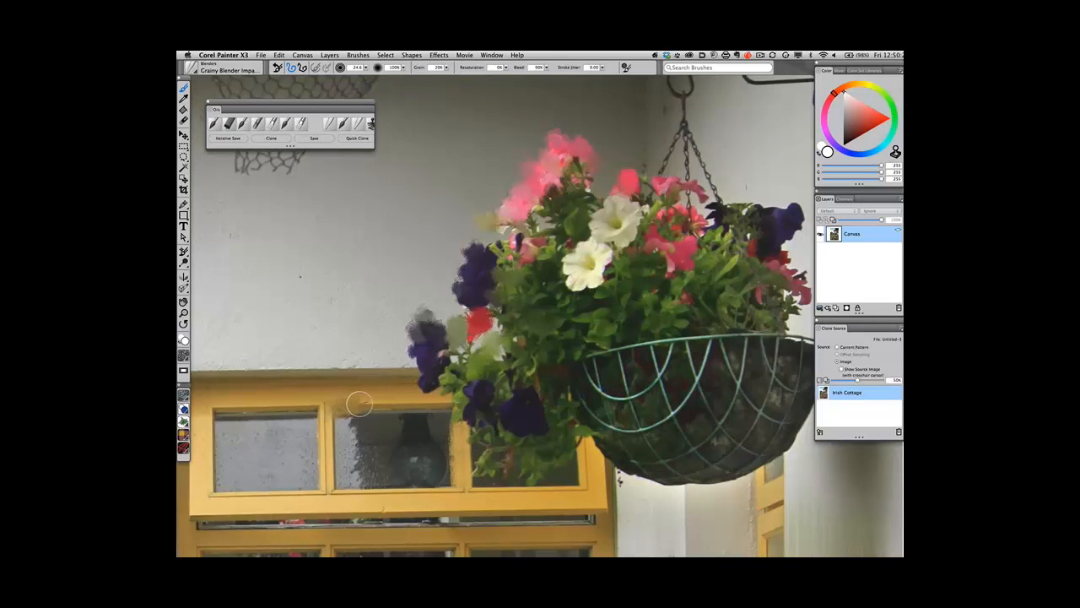
Blend the yellow window frame around the upper panes and along its top edge against the wall
mouse_move(359, 404)
left_mouse_down()
mouse_move(451, 400)
mouse_move(420, 387)
mouse_move(308, 404)
mouse_move(323, 421)
mouse_move(330, 410)
mouse_move(331, 497)
left_mouse_up()
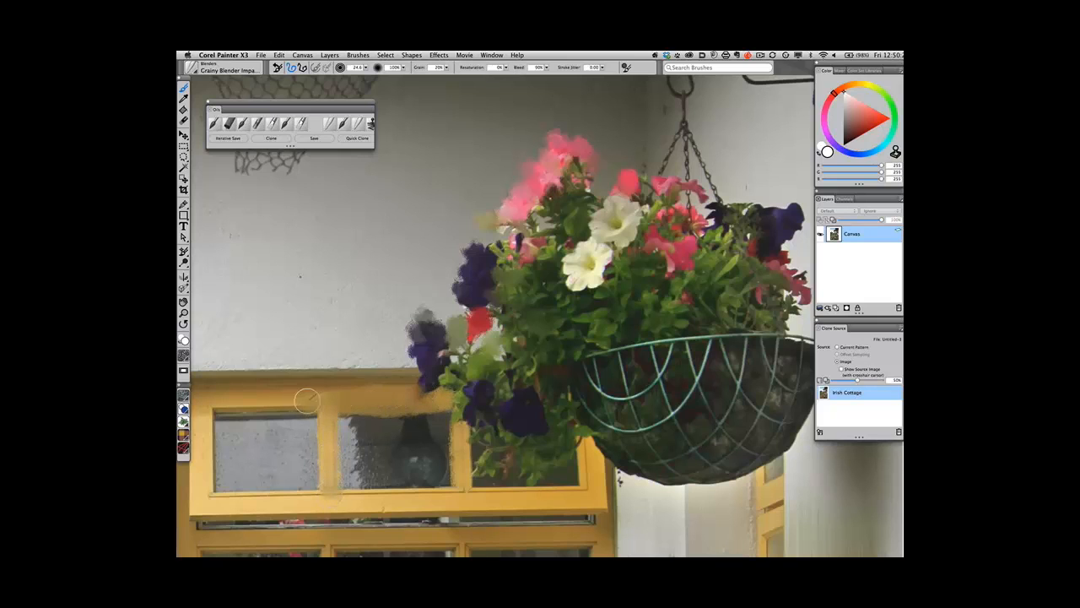
mouse_move(306, 400)
left_mouse_down()
mouse_move(320, 405)
mouse_move(214, 414)
mouse_move(211, 496)
left_mouse_up()
mouse_move(225, 380)
left_mouse_down()
mouse_move(209, 378)
mouse_move(414, 377)
mouse_move(222, 377)
left_mouse_up()
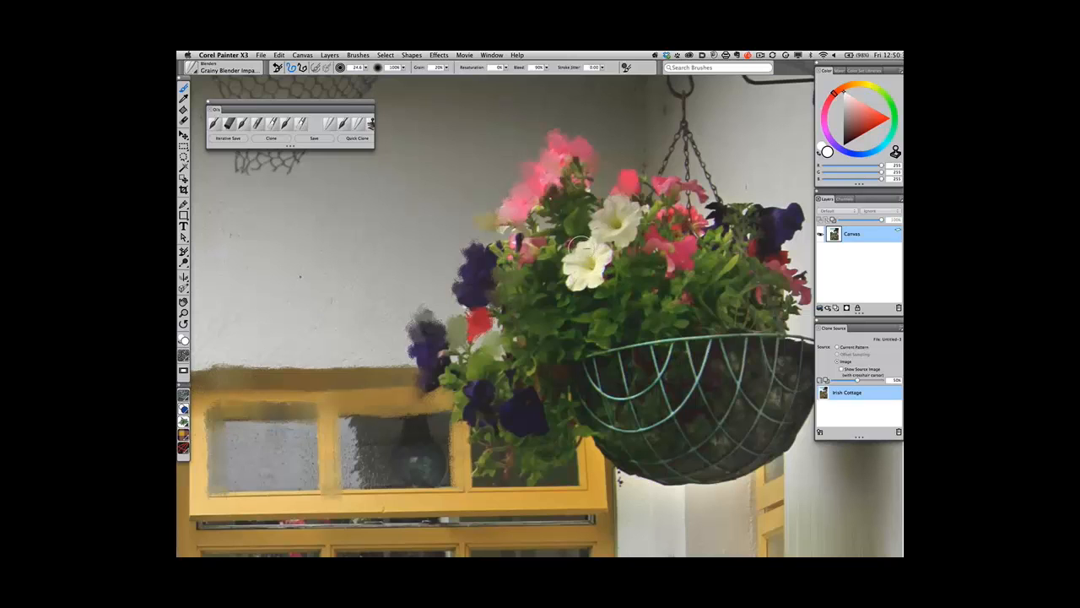
Reduce the Grainy Blender brush size for finer work on the hanging basket's flowers
key("alt+super")
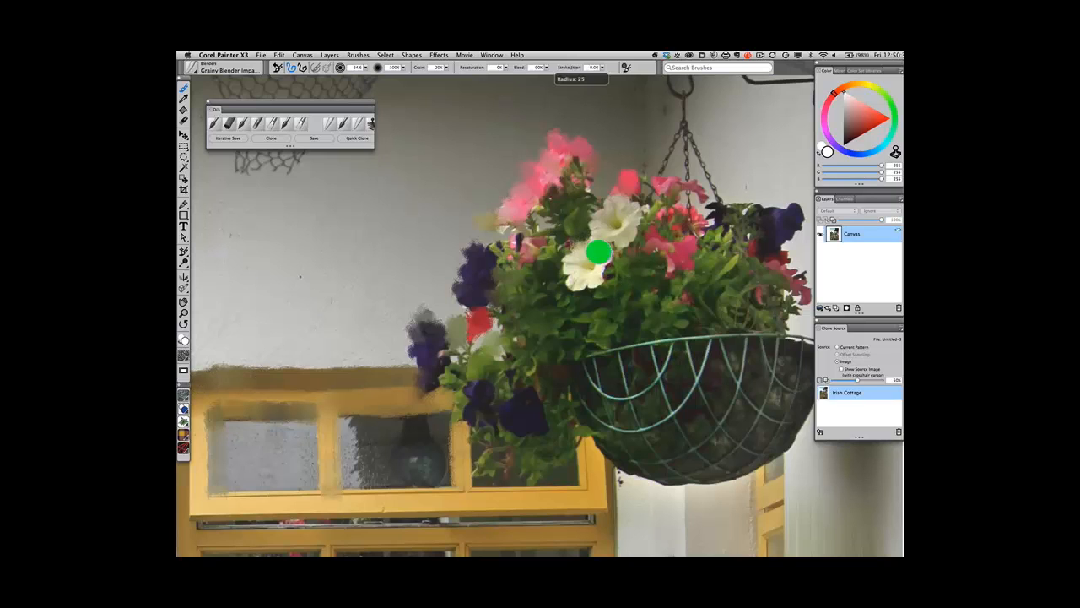
left_click_drag(598, 252, 593, 250)
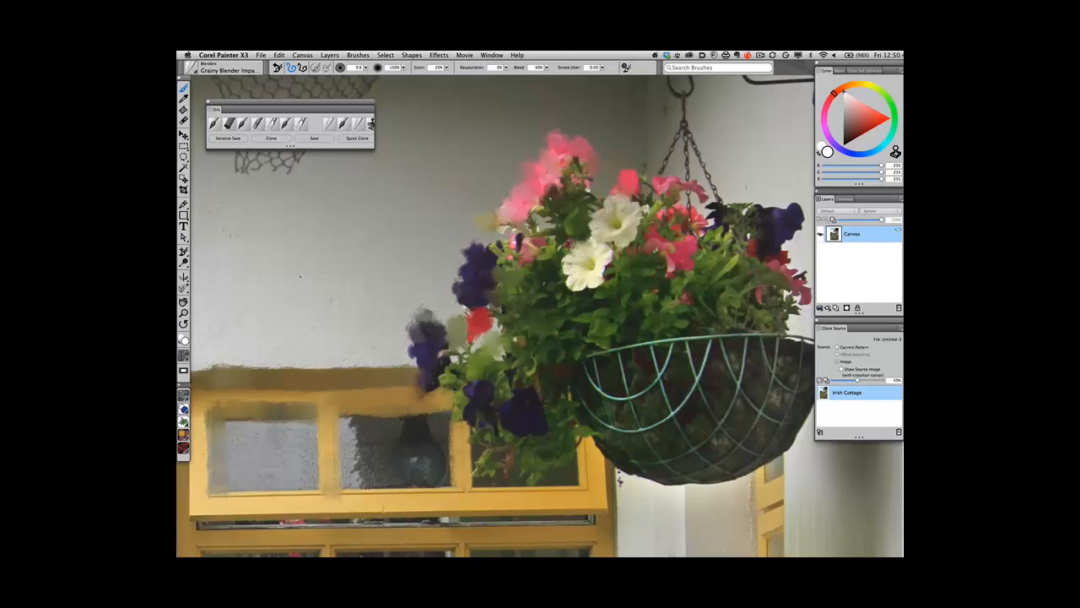